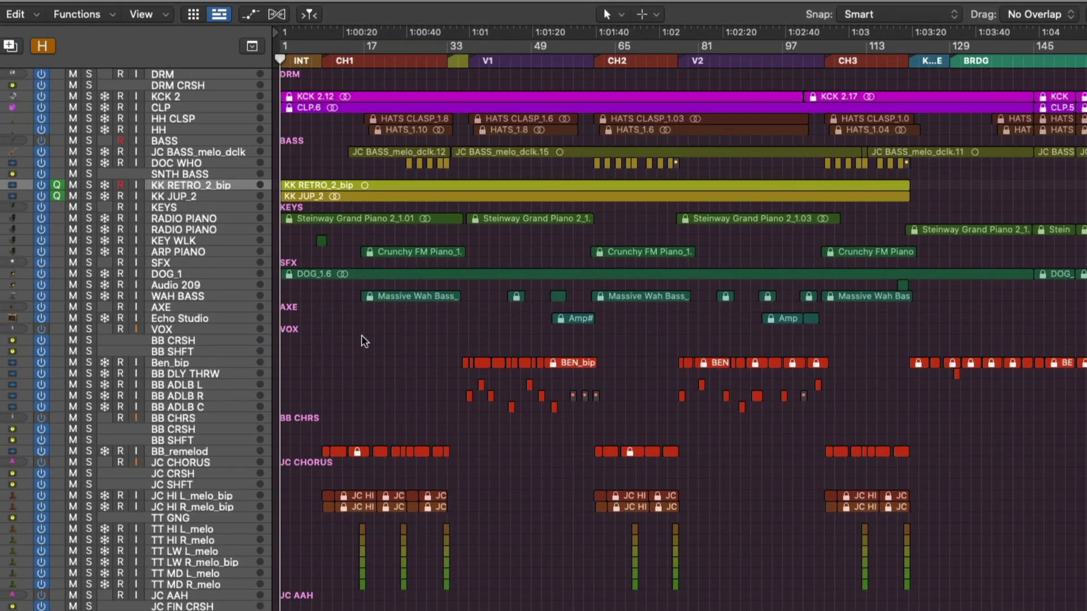
Step: Make the Zoom Tool the left-click tool from the T tool menu
key(t)
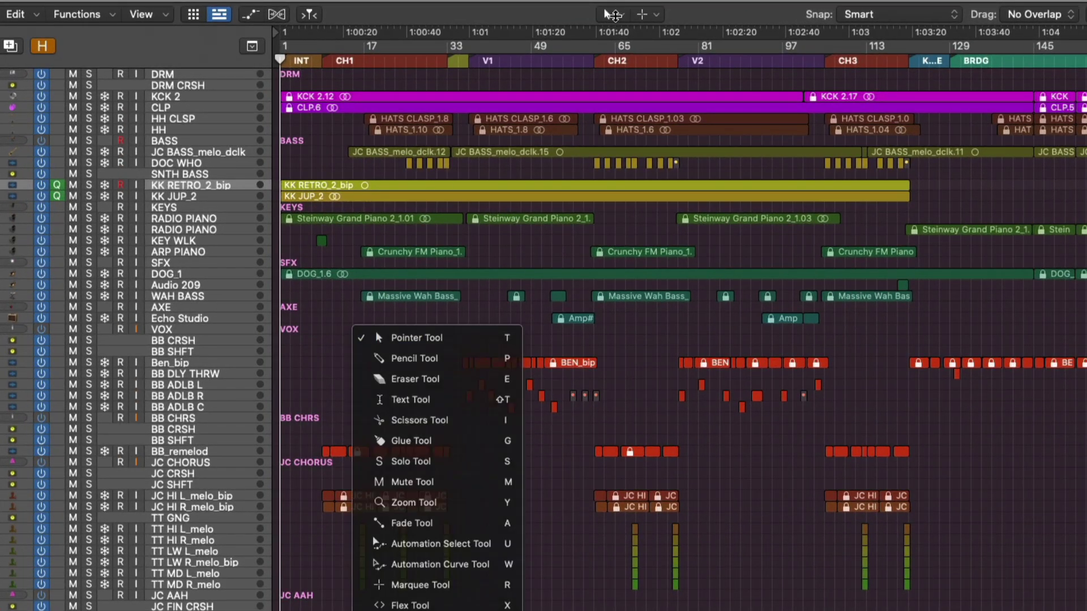
click(622, 14)
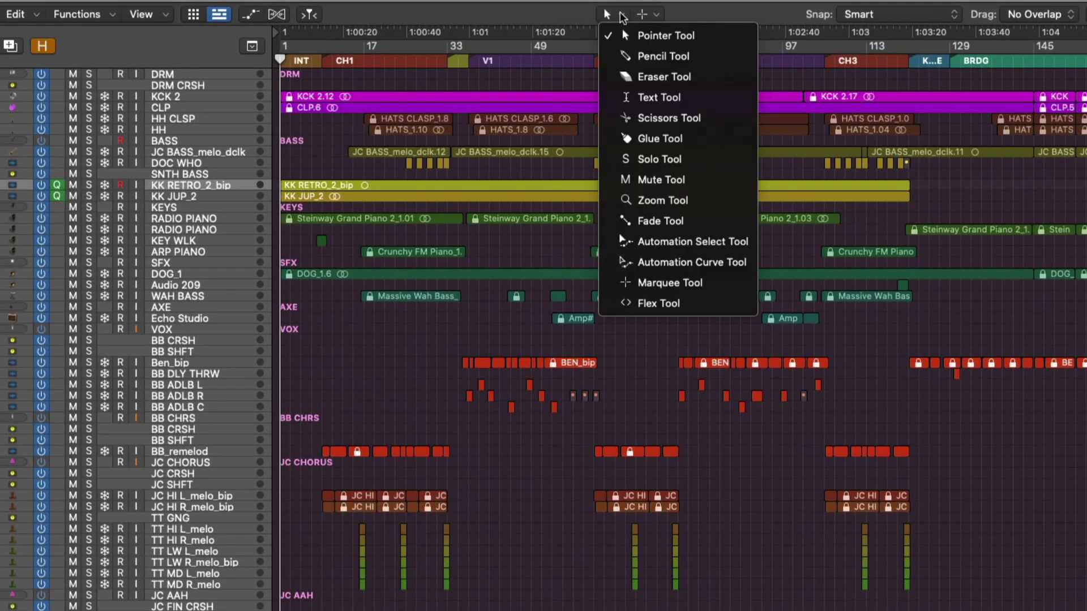
click(692, 205)
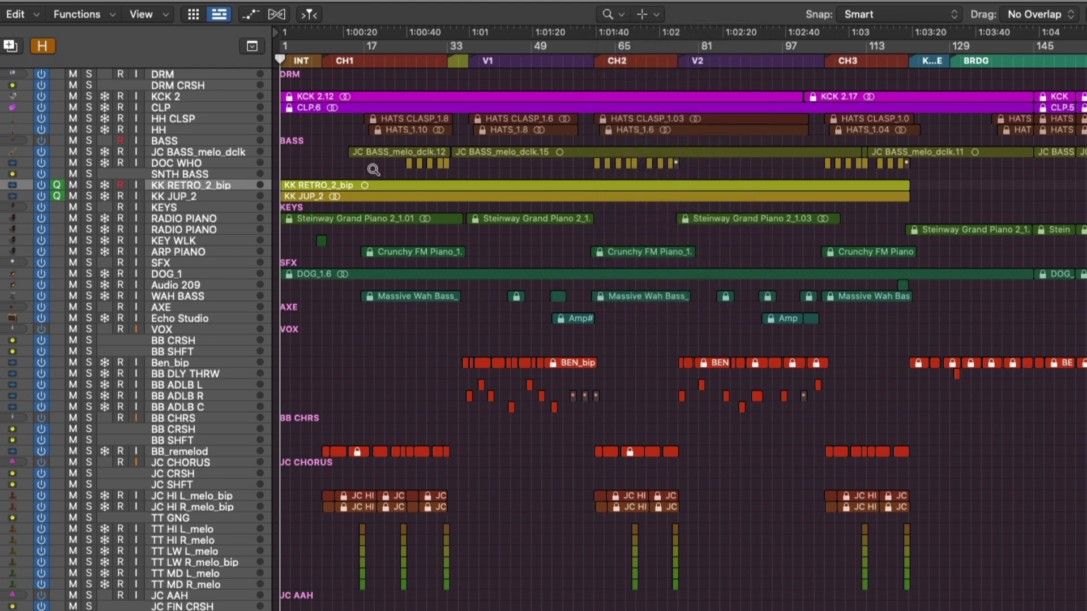
Step: Zoom in on the KK tracks and the KK RETRO_2_bip waveform, then back out to the full arrangement
drag(372, 168, 497, 210)
drag(452, 306, 572, 371)
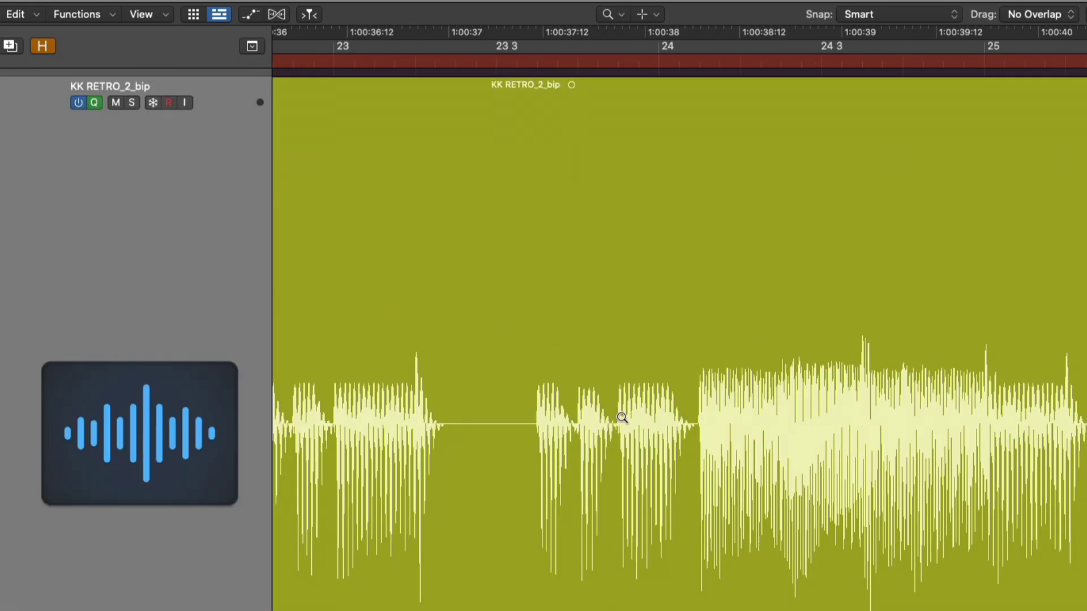
click(555, 269)
click(554, 269)
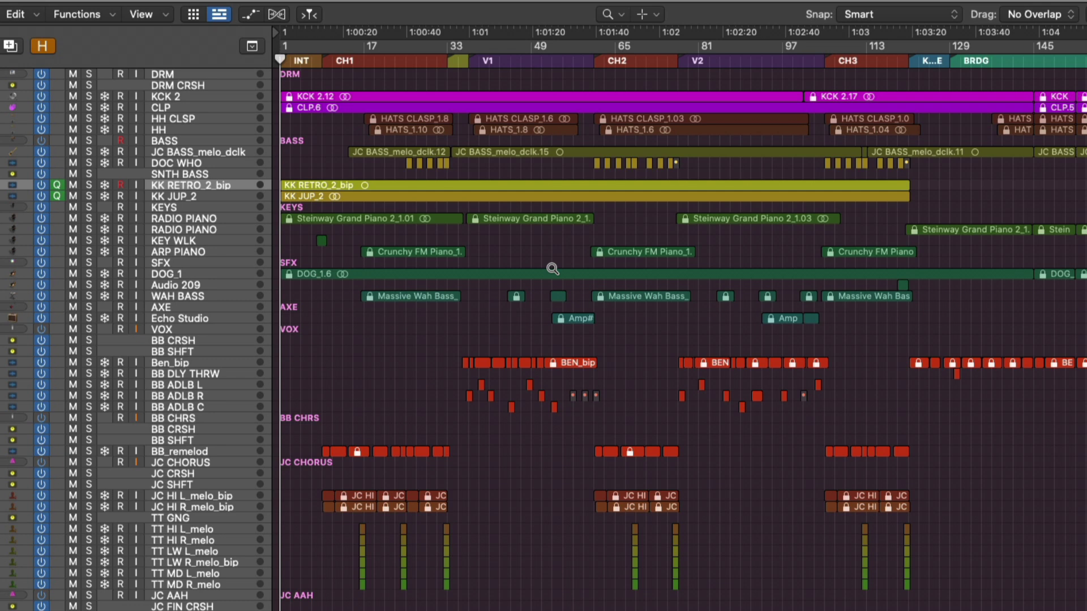
Step: Restore the Pointer Tool, then zoom in horizontally and make track rows taller with Command-Right and Command-Down
click(619, 14)
click(660, 35)
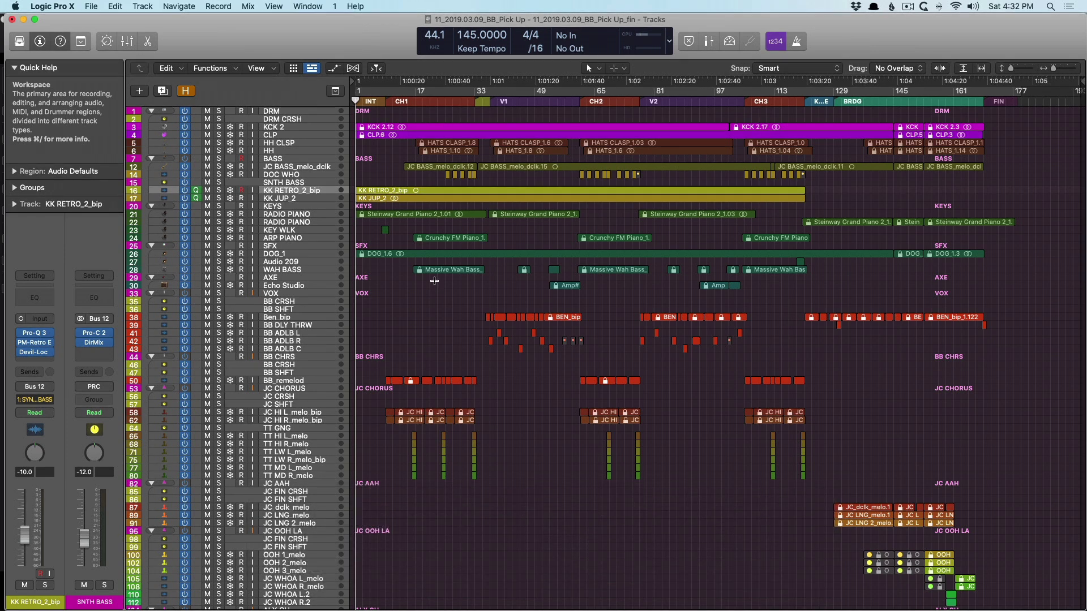
key(super+Right)
key(super+Right)
key(super+Right)
key(super+Right)
key(super+Right)
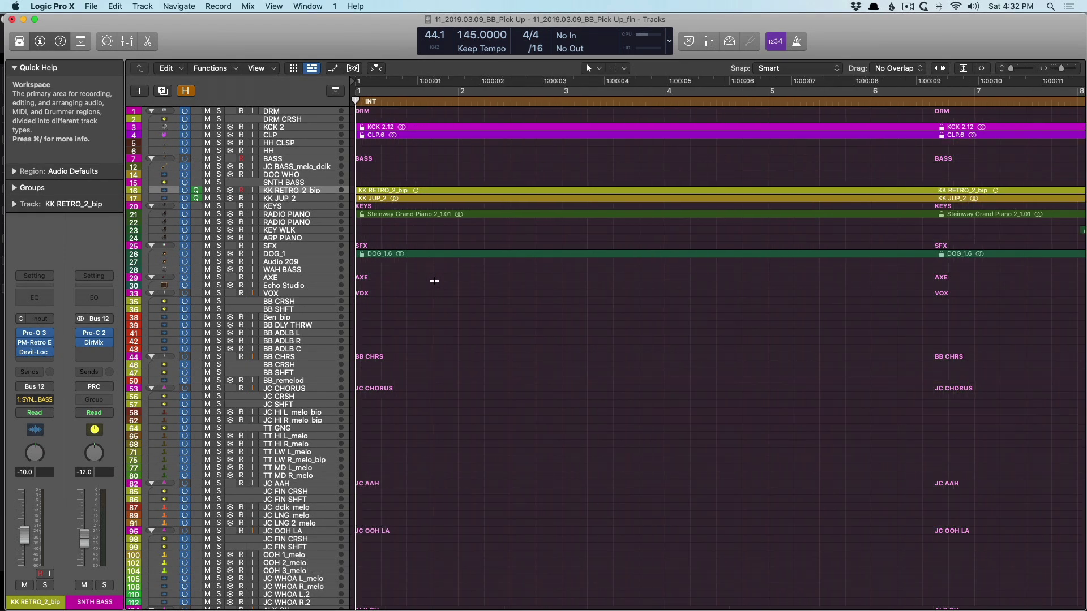
key(super+Down)
key(super+Down)
key(super+Down)
key(super+Down)
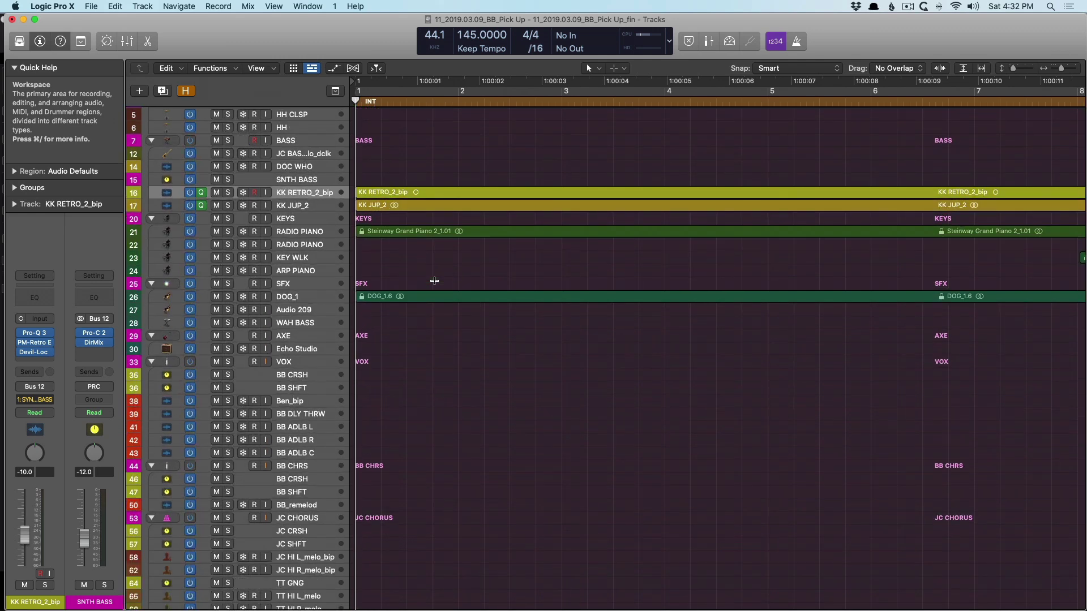
key(super+Down)
key(super+Down)
key(super+Down)
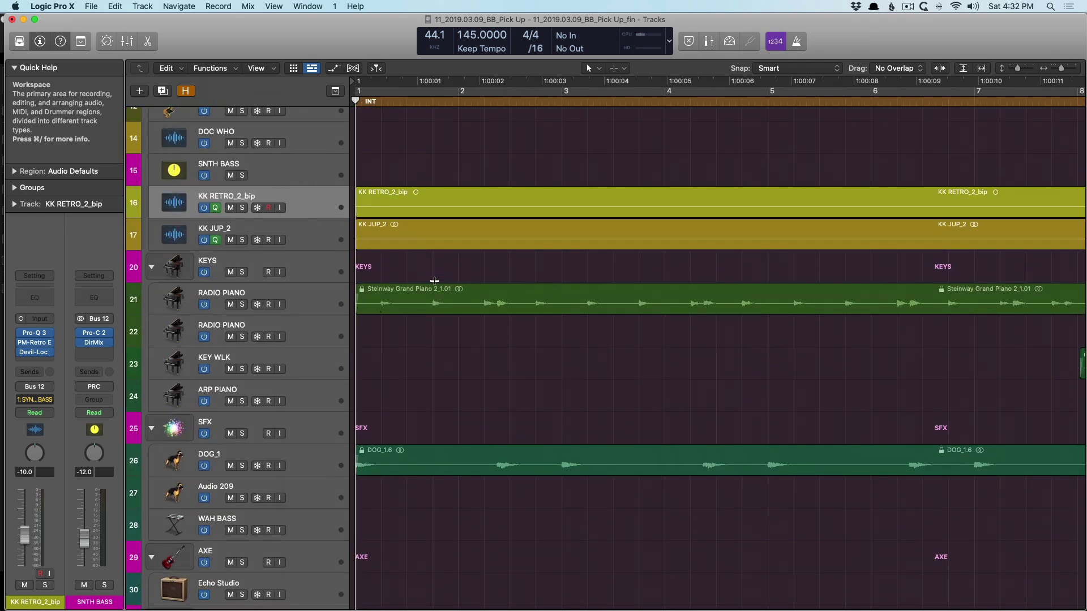
Step: Zoom back out horizontally and vertically to the whole-song overview with Command-Left and Command-Up
key(super+Left)
key(super+Left)
key(super+Left)
key(super+Left)
key(super+Up)
key(super+Up)
key(super+Up)
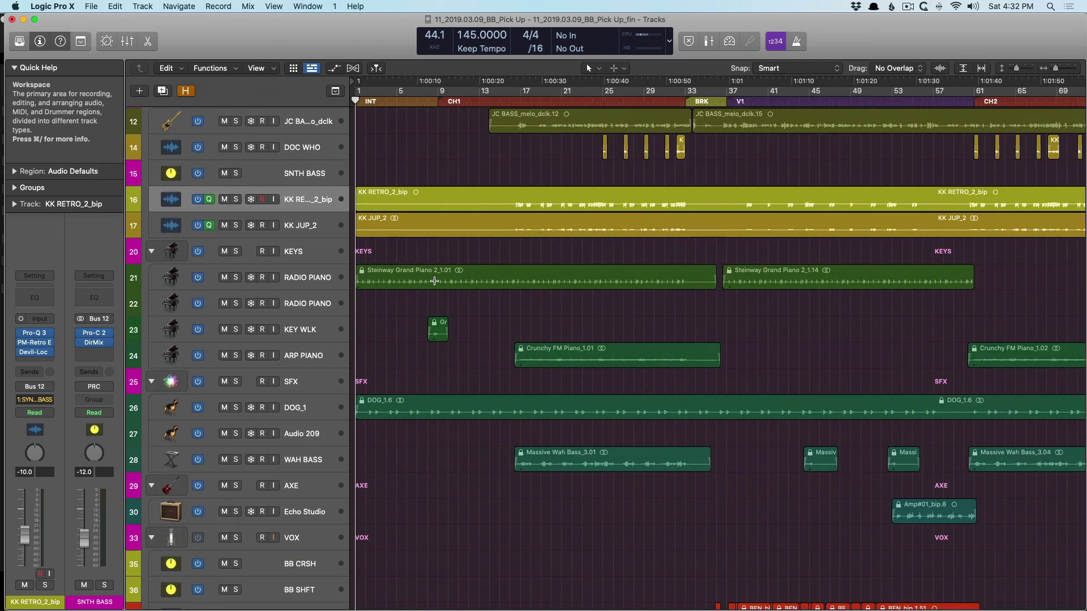
key(super+Up)
key(super+Left)
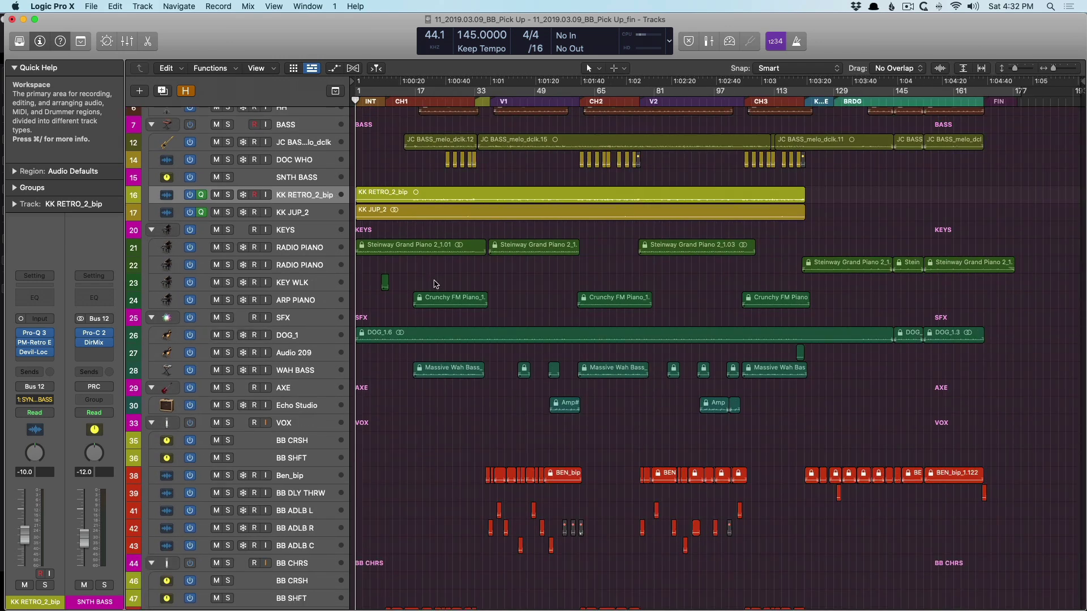
Step: Fit the view to the DOG_1.6 region with Z
key(z)
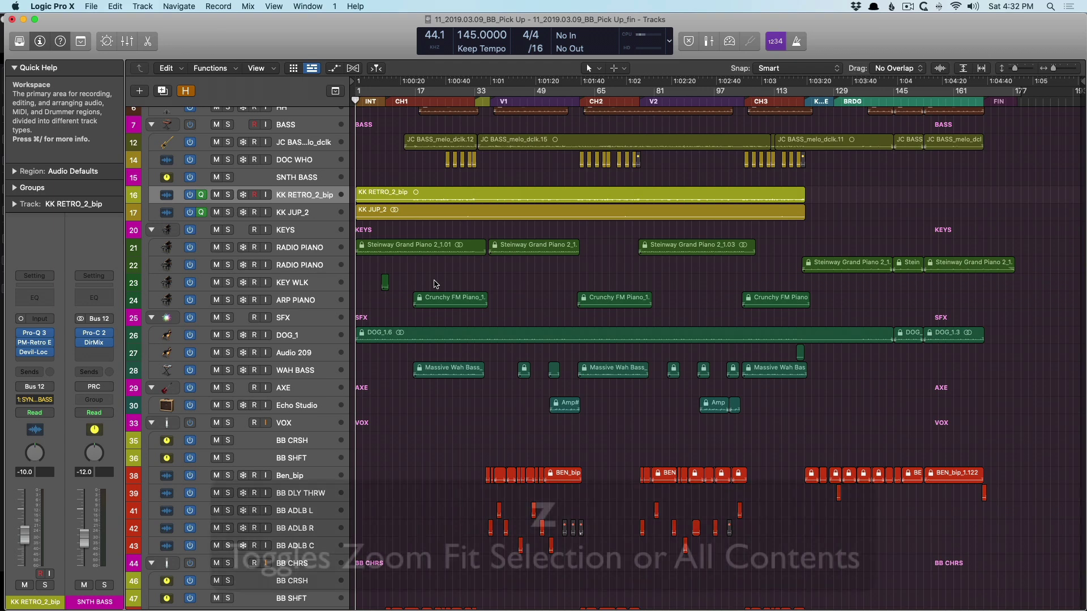
click(449, 335)
key(z)
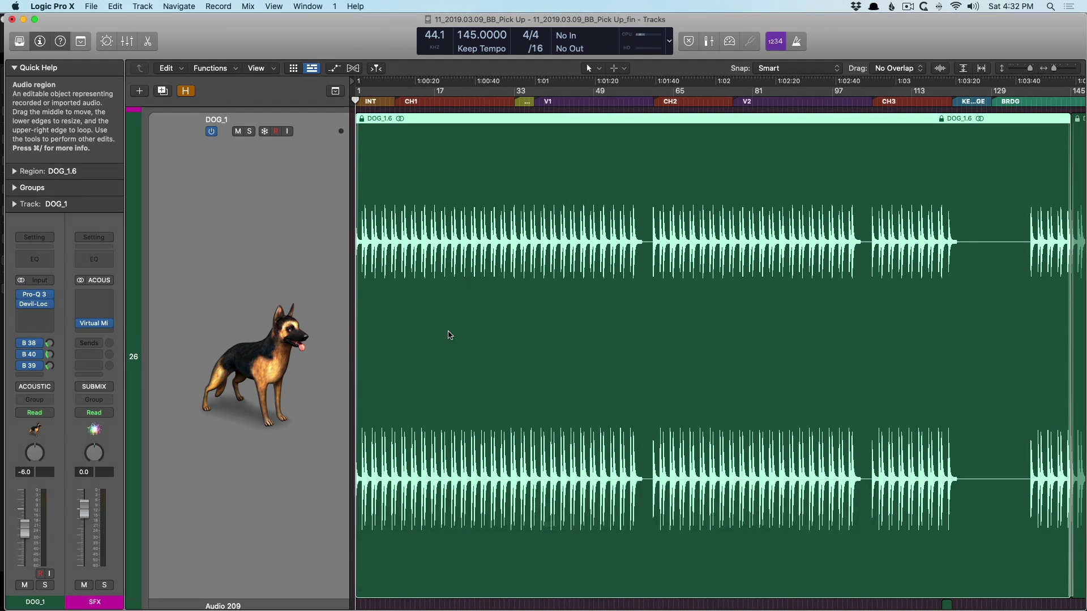
Step: Zoom out, then fit the first Steinway, Crunchy FM, DOG_1.6 and Massive Wah regions
key(z)
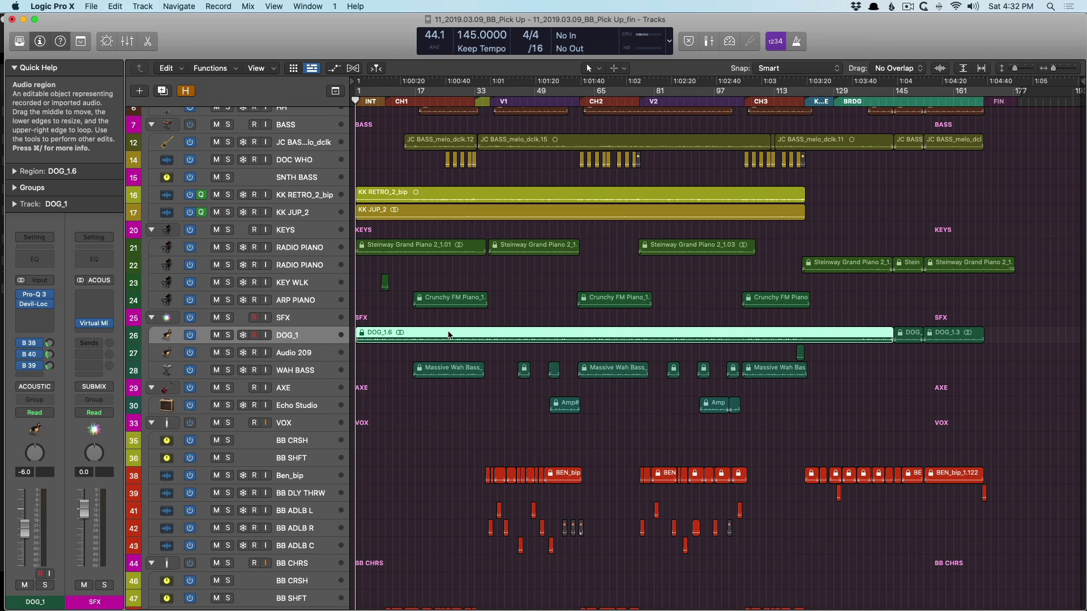
drag(465, 390, 450, 248)
key(z)
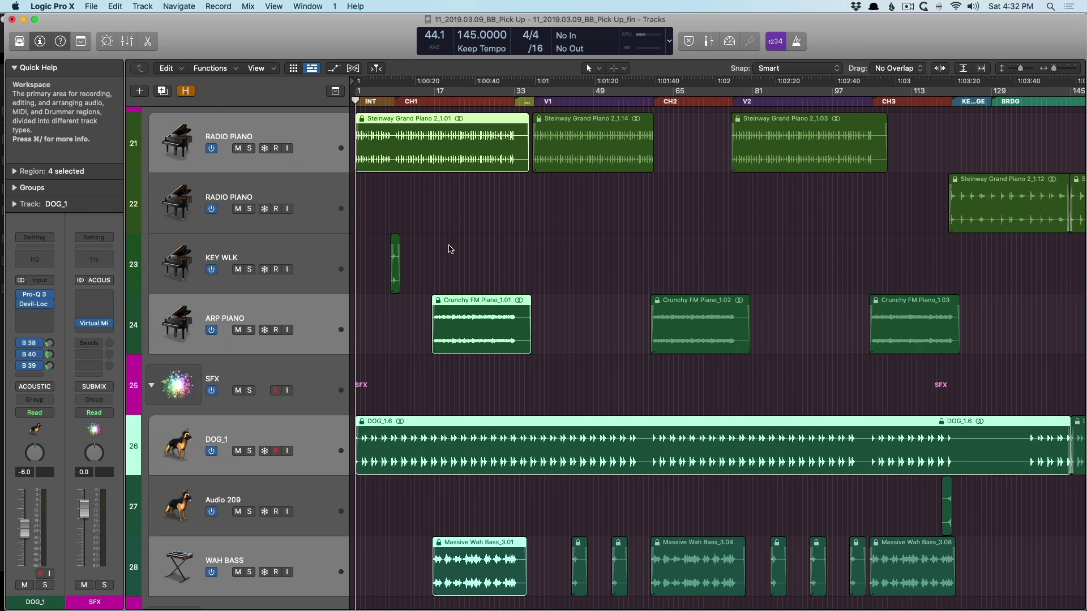
Step: Zoom out to the full arrangement and enlarge only the DOG_1 track row with Control-Z
key(z)
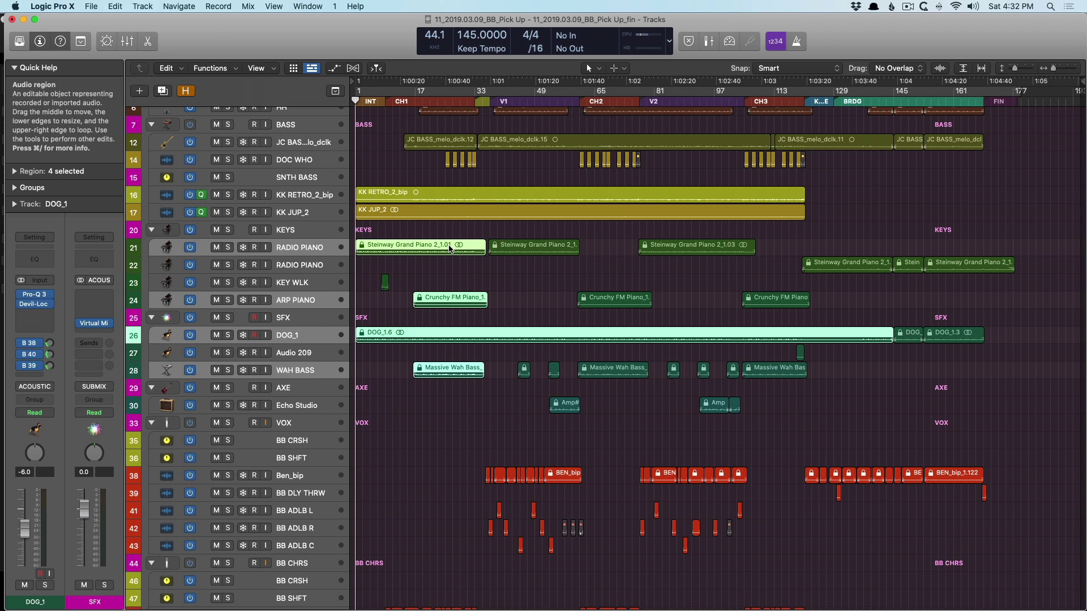
click(312, 336)
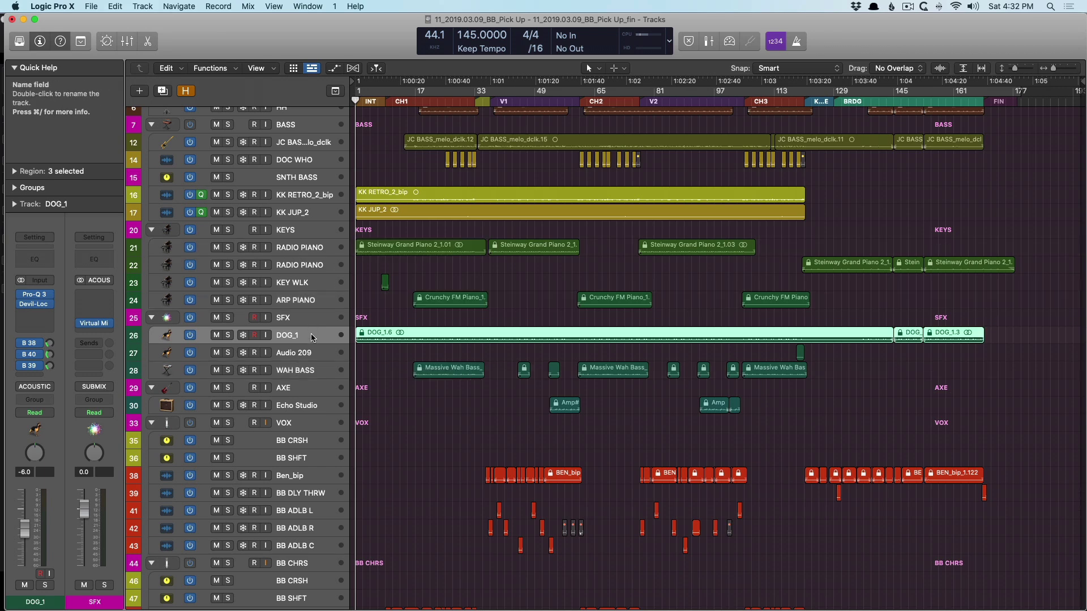
key(ctrl+z)
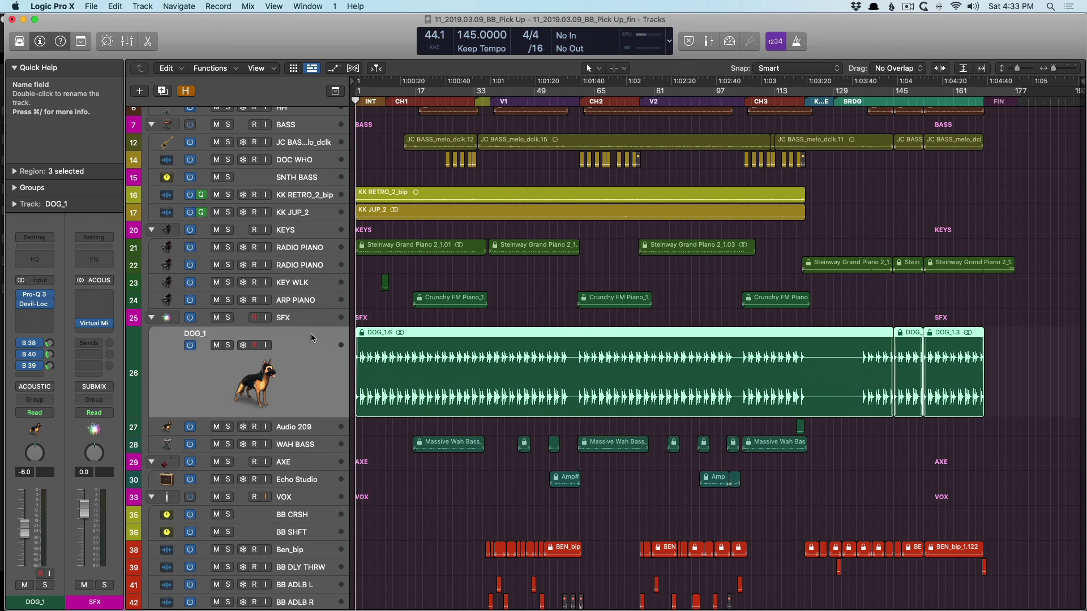
Step: Move the enlarged row down through Echo Studio to Ben_bip, then restore normal track height
key(Down)
key(Down)
key(Down)
key(Down)
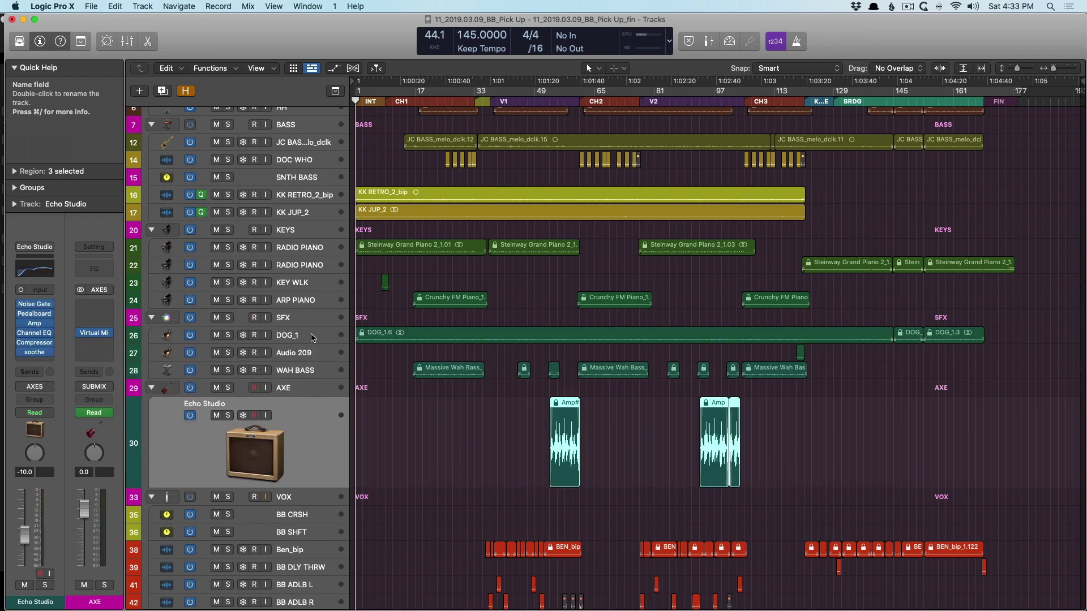
key(Down)
key(Down)
key(Down)
key(Down)
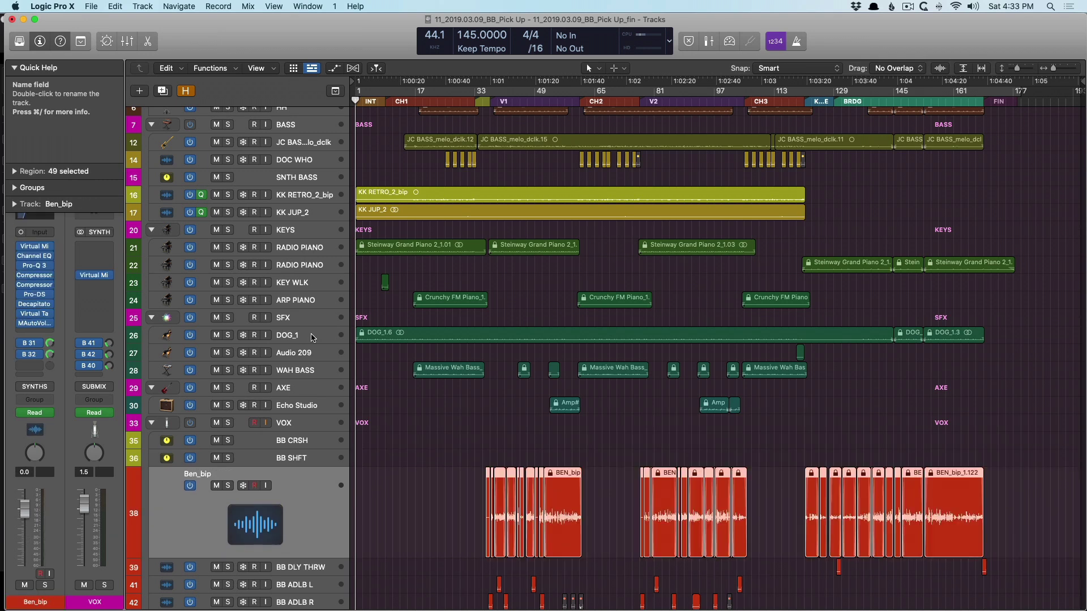
key(ctrl+z)
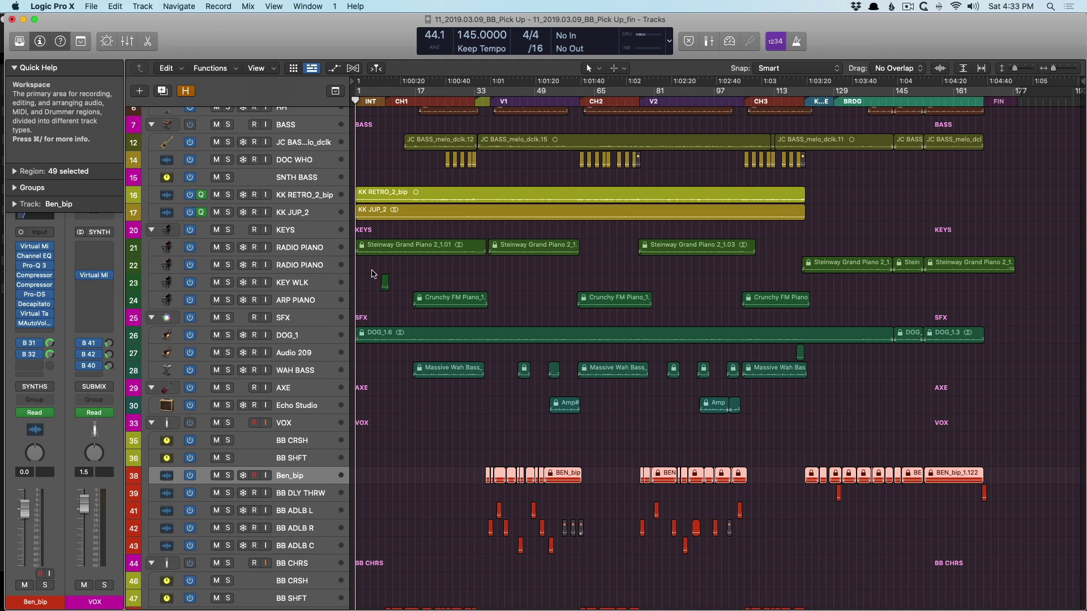
drag(440, 186, 470, 322)
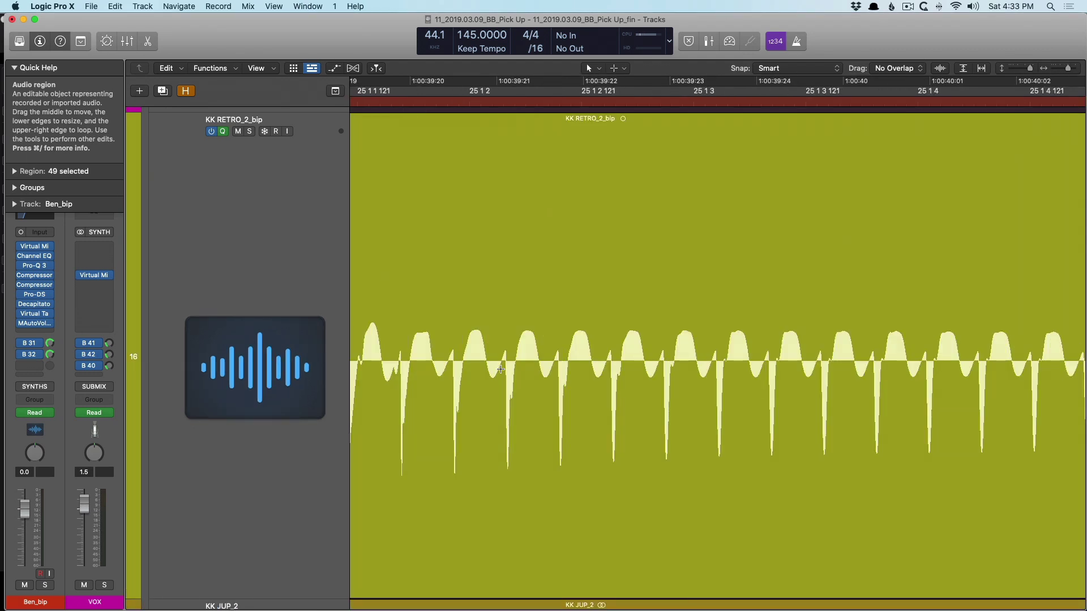
key(super+a)
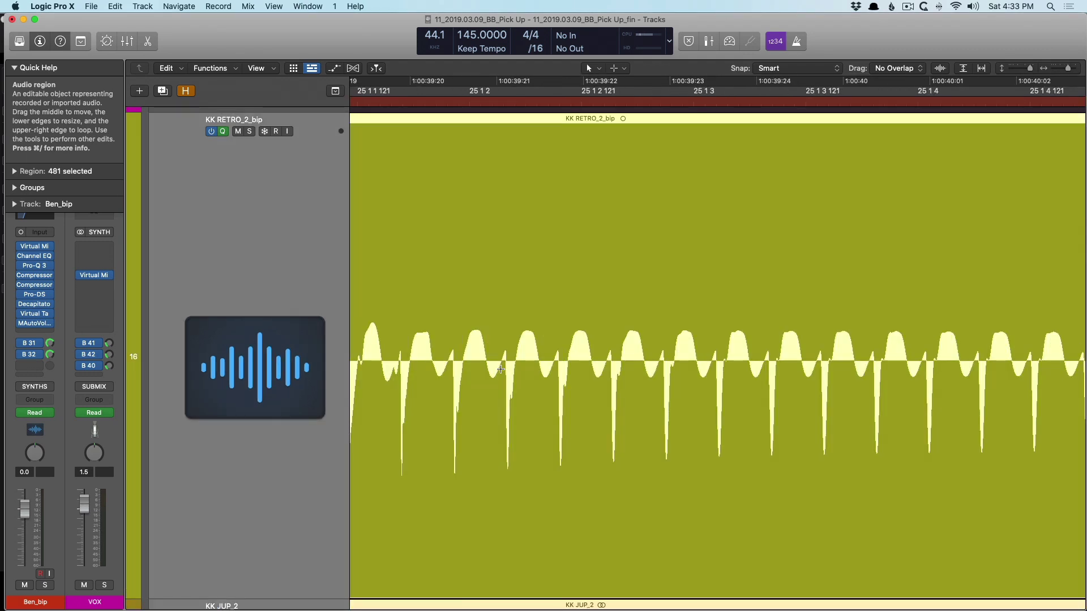
key(z)
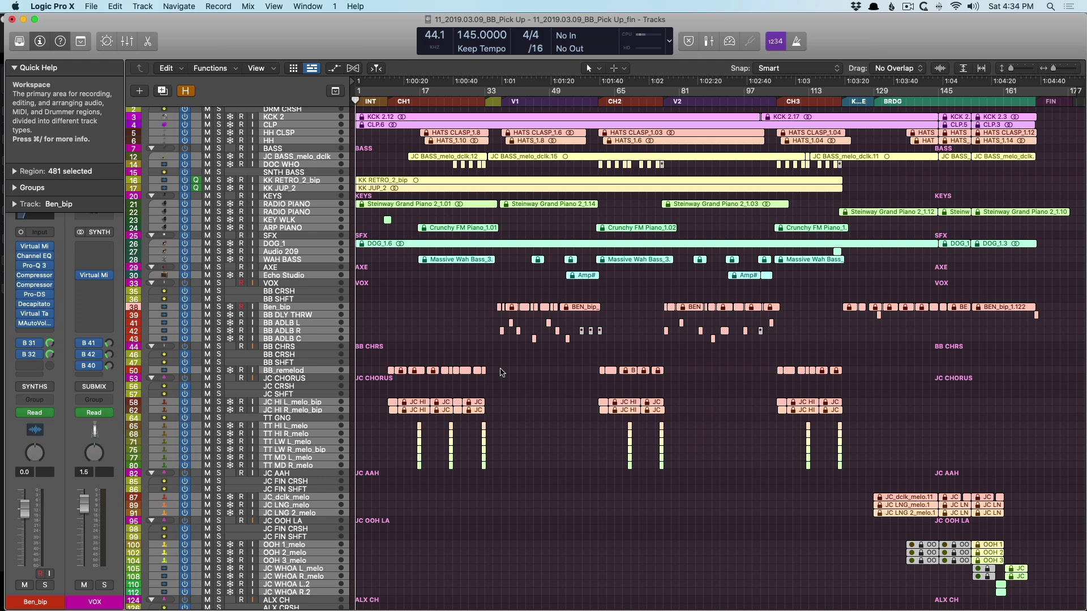
key(ctrl+alt)
drag(501, 371, 562, 403)
click(448, 225)
drag(445, 225, 487, 246)
drag(440, 177, 514, 232)
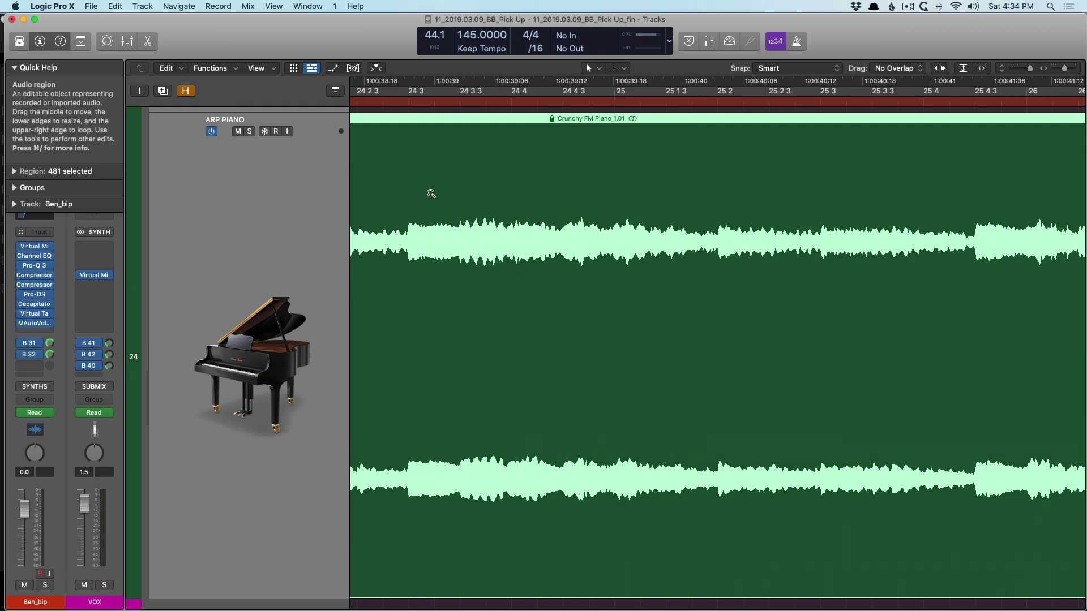
click(463, 193)
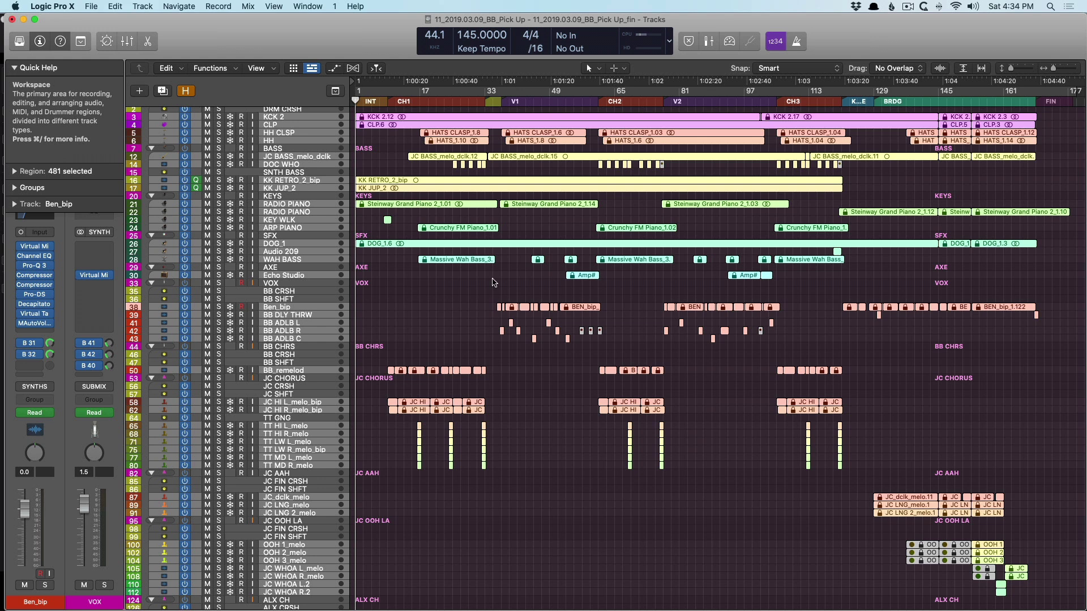
drag(509, 300, 519, 312)
mouse_move(570, 440)
mouse_down()
mouse_move(594, 470)
mouse_move(537, 438)
mouse_up()
mouse_move(494, 328)
mouse_down()
mouse_move(592, 371)
mouse_move(528, 339)
mouse_move(578, 371)
mouse_up()
click(534, 349)
click(578, 371)
click(578, 371)
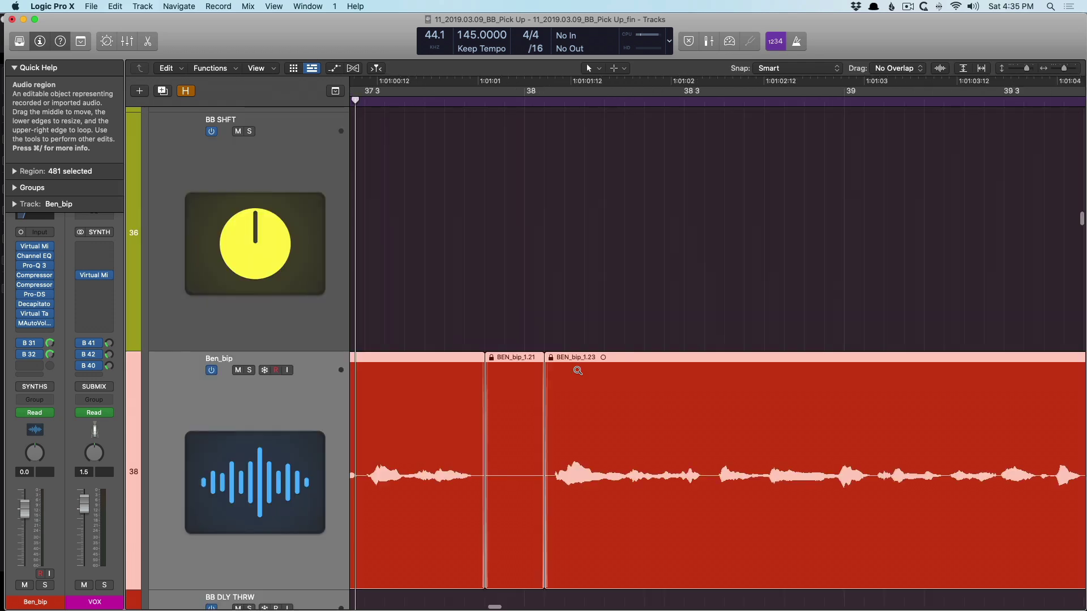
click(577, 370)
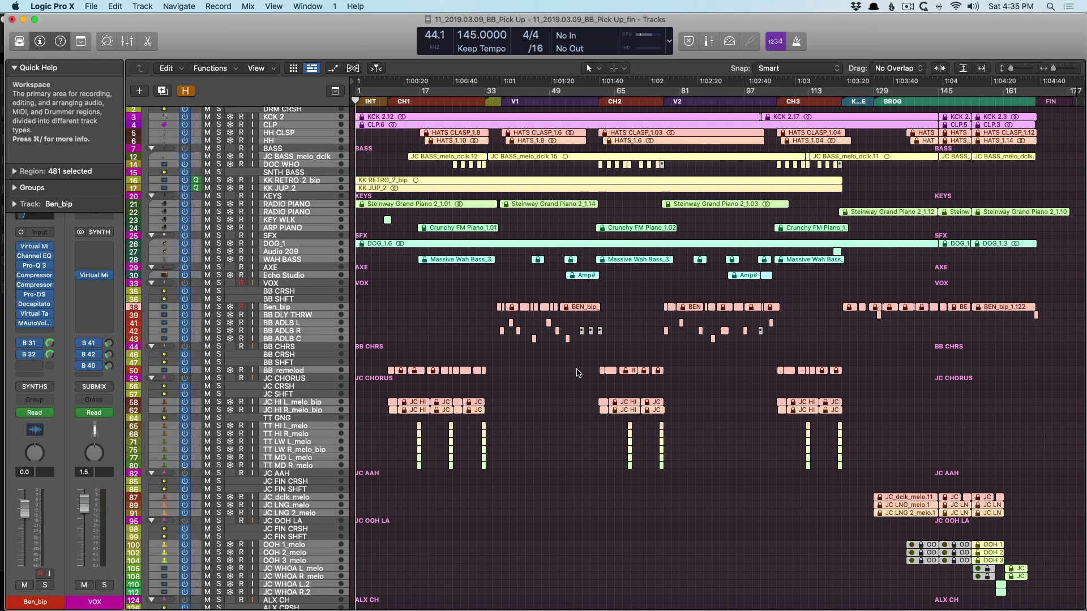
Step: Option-scroll to make the track rows slightly taller while the whole song stays visible
scroll(586, 367, up, 2)
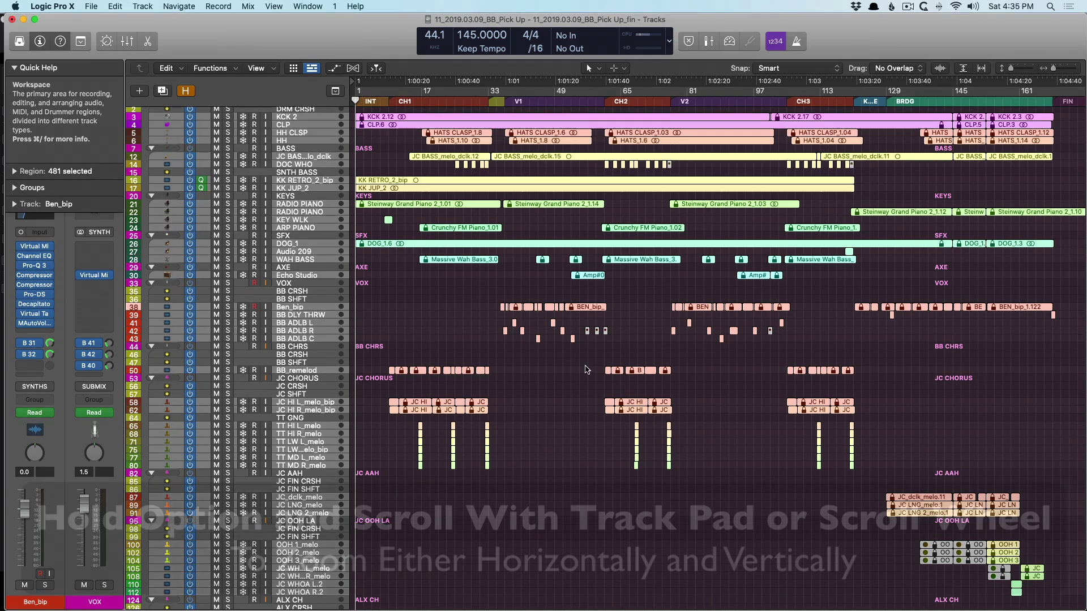
scroll(587, 368, up, 3)
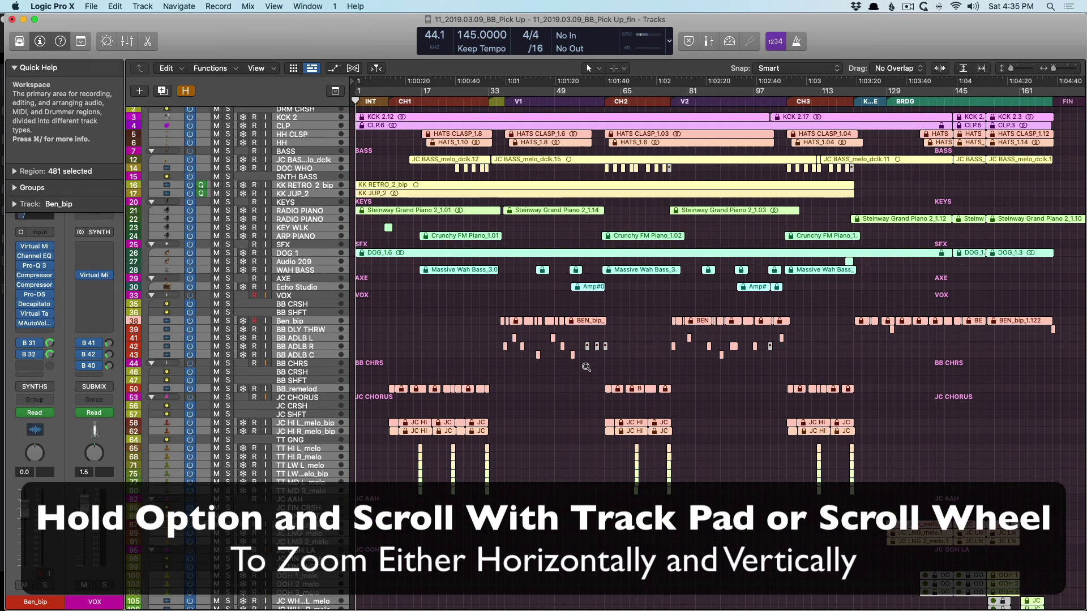
scroll(585, 369, up, 5)
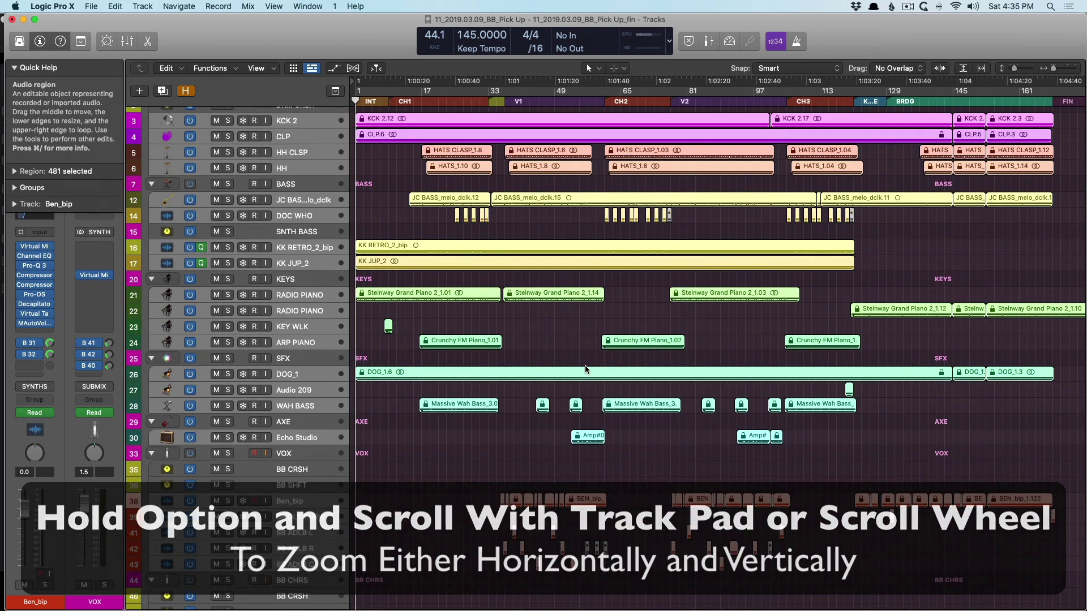
scroll(585, 368, up, 6)
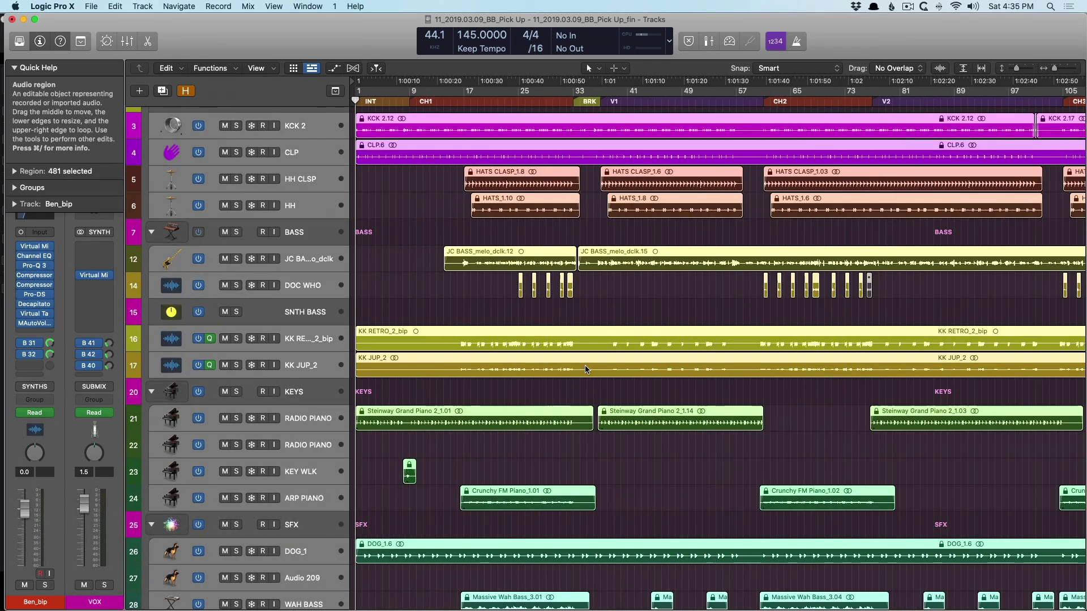
scroll(586, 369, down, 5)
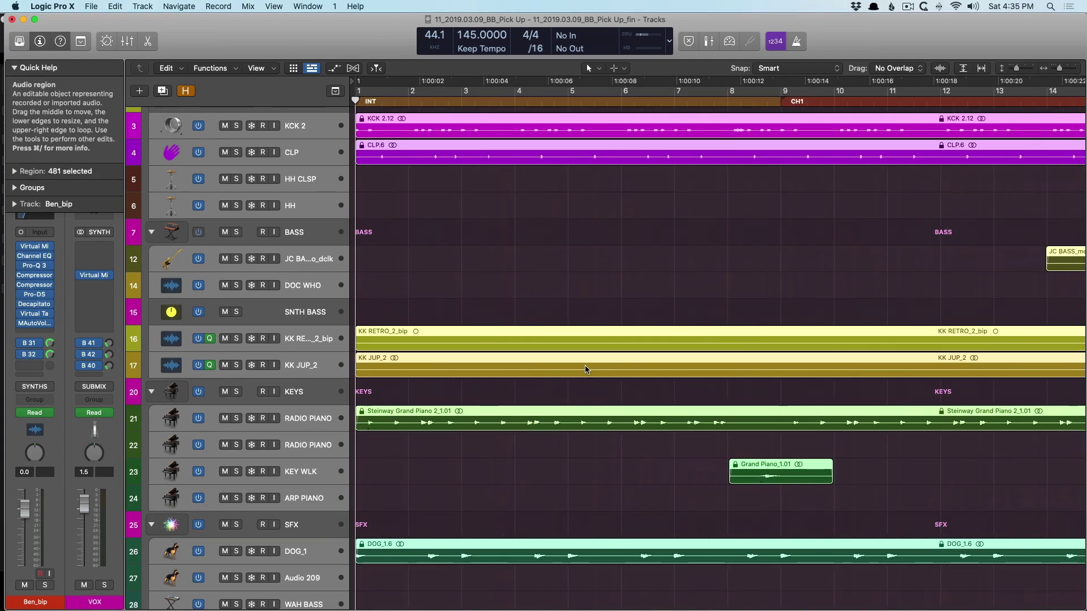
scroll(585, 369, up, 8)
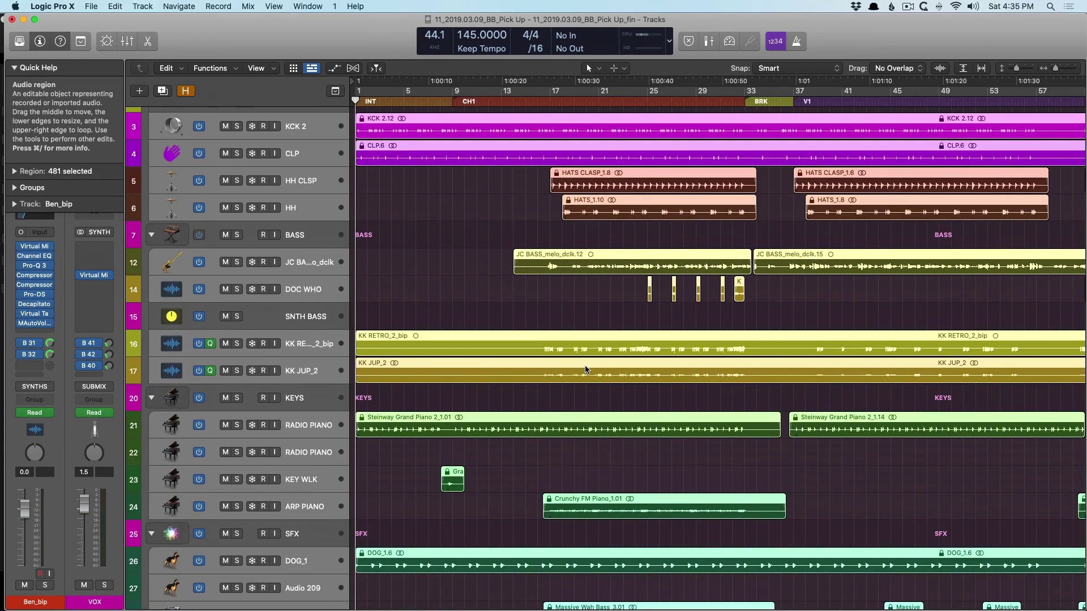
scroll(586, 369, down, 5)
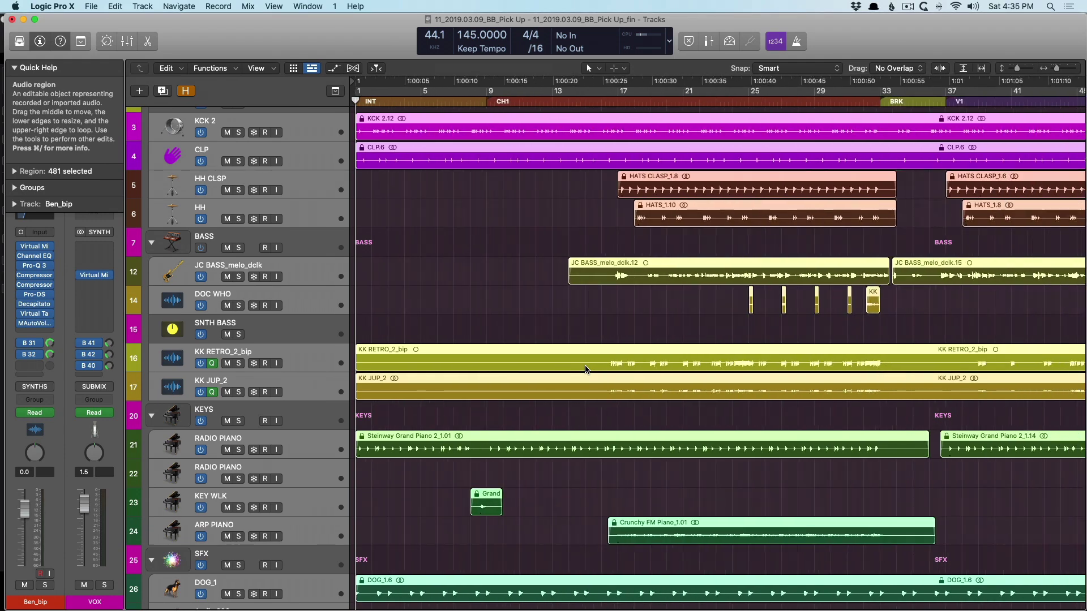
scroll(586, 369, down, 6)
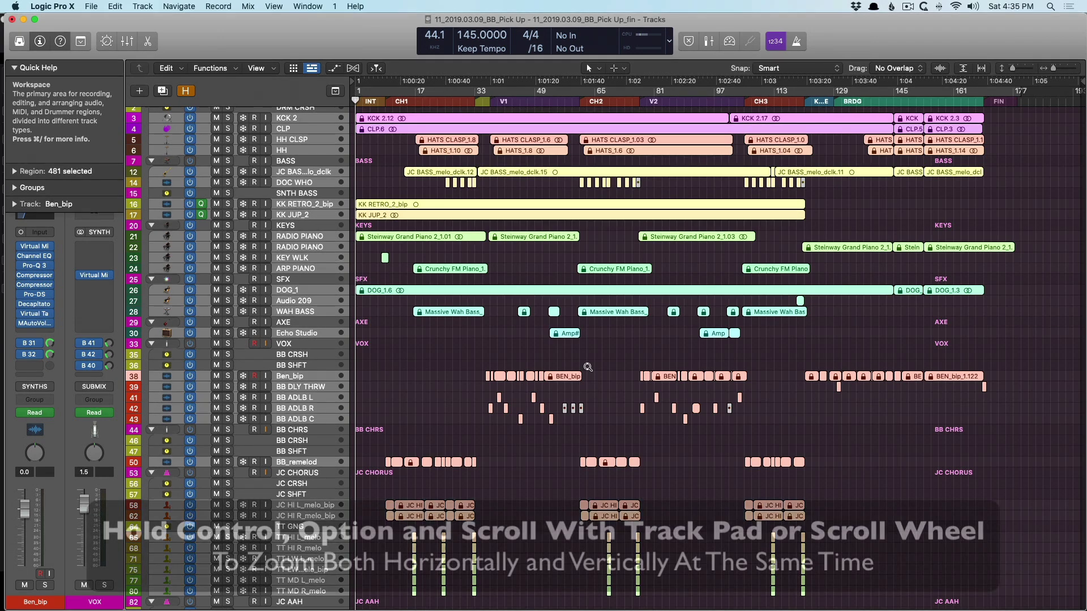
Step: Control-Option-scroll to zoom both ways until bars 9–29 around CH1 fill the view
scroll(588, 366, up, 8)
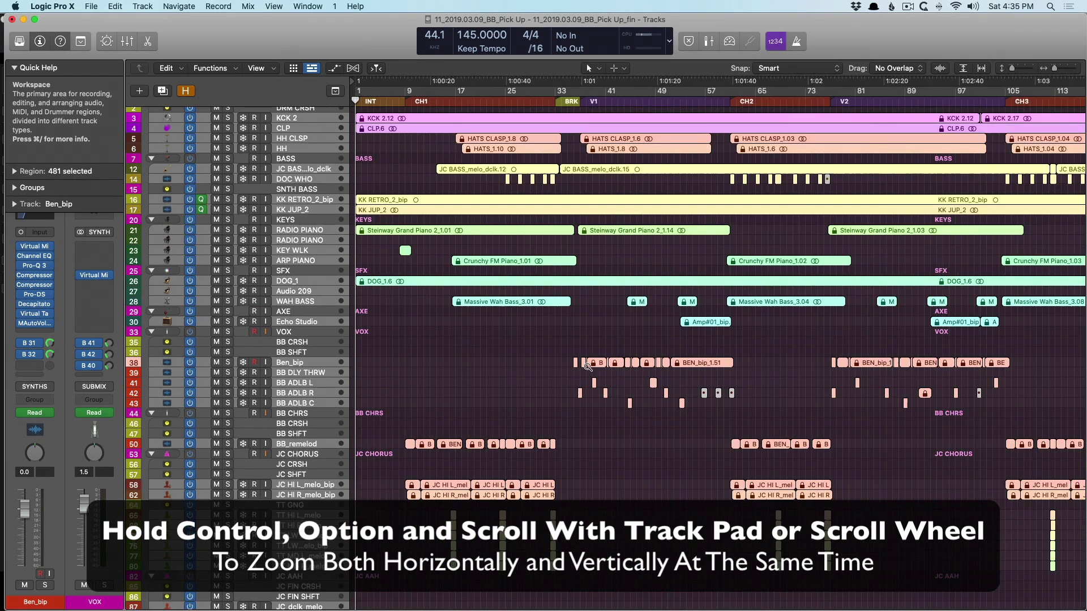
scroll(588, 367, up, 10)
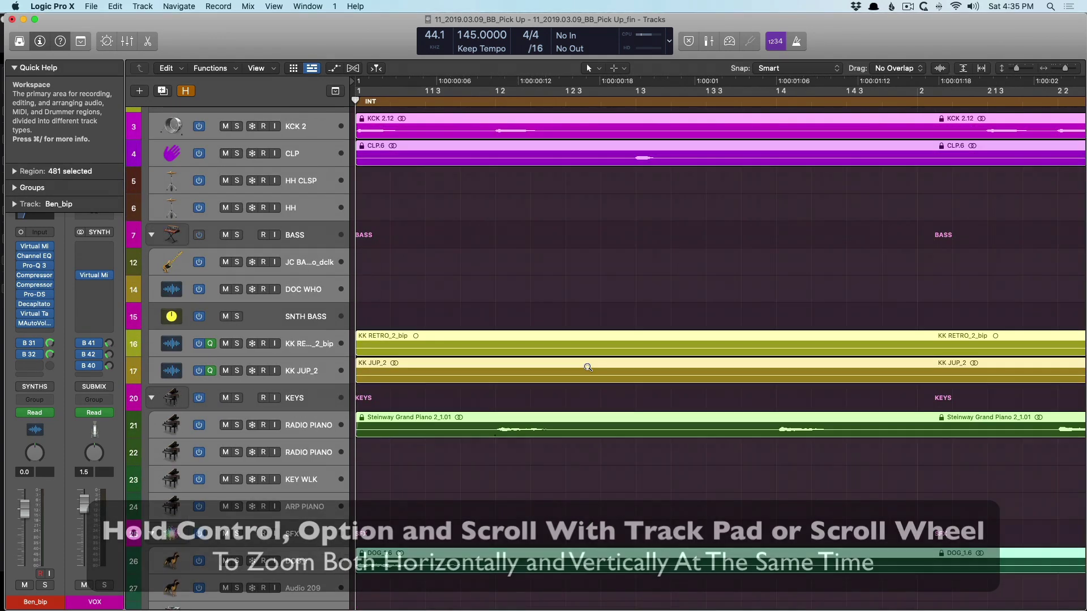
scroll(588, 367, down, 5)
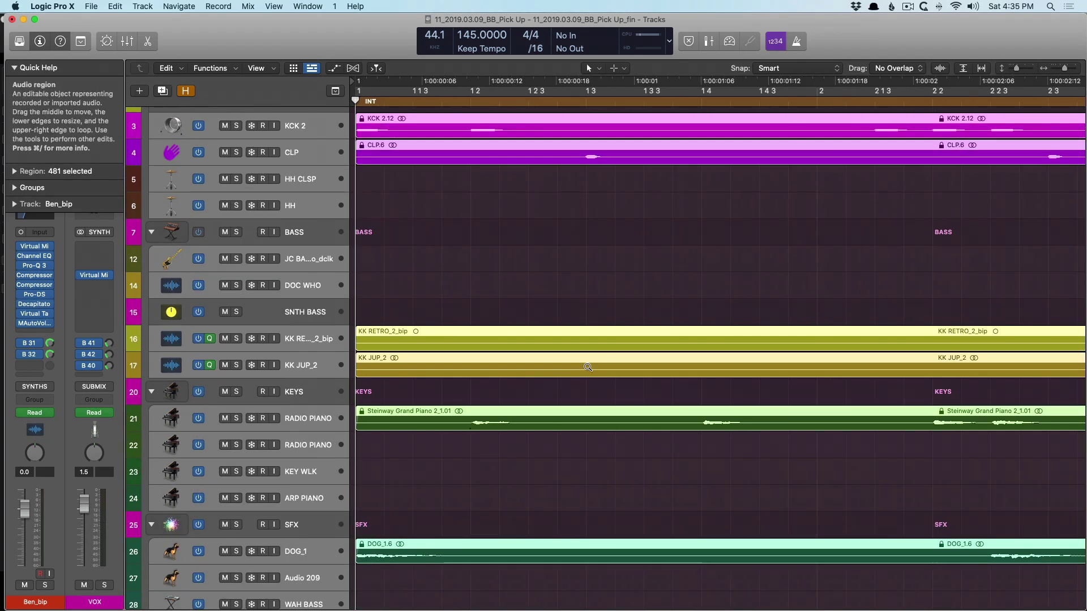
scroll(587, 367, up, 4)
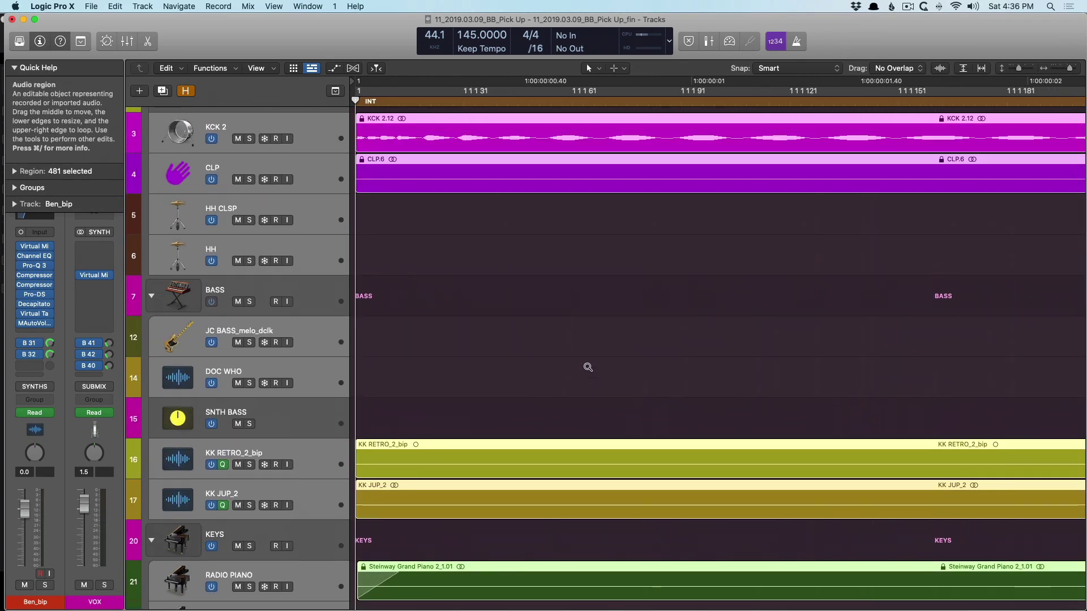
scroll(588, 367, down, 5)
scroll(587, 367, down, 6)
scroll(588, 367, right, 5)
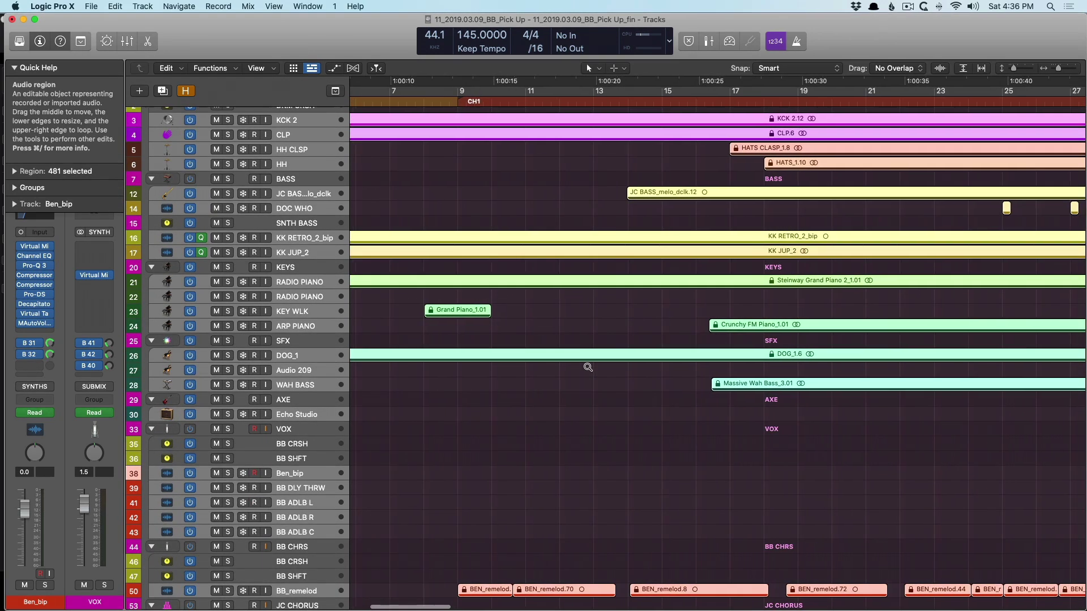
scroll(588, 366, up, 1)
scroll(587, 367, left, 1)
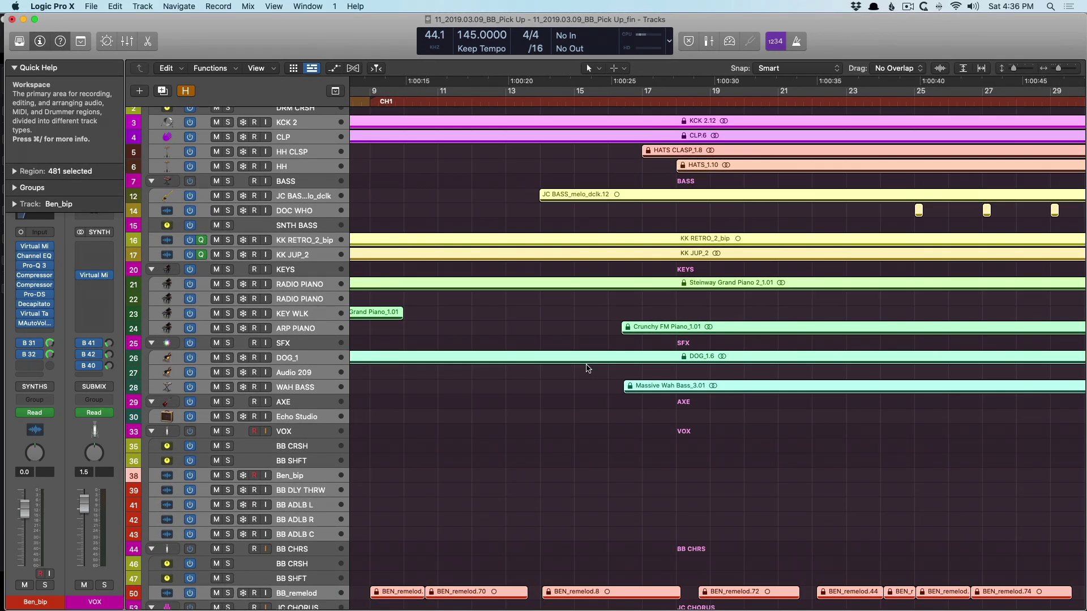
Step: Zoom into an arrangement area and the VOX tracks around bars 13–16, zooming back out each time
drag(521, 304, 746, 434)
ctrl+alt+click(556, 326)
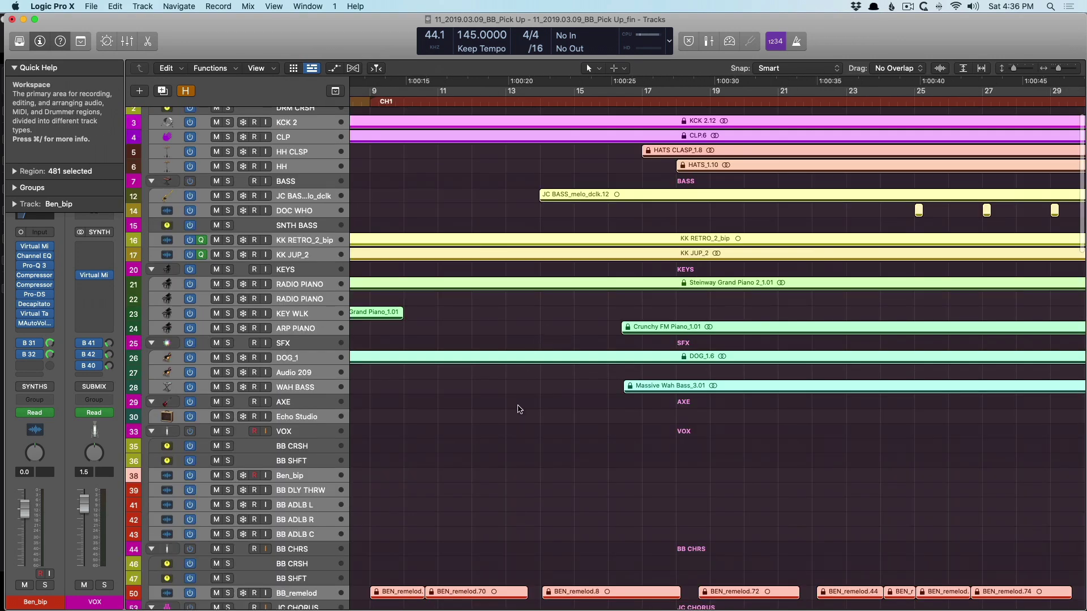
drag(523, 407, 622, 489)
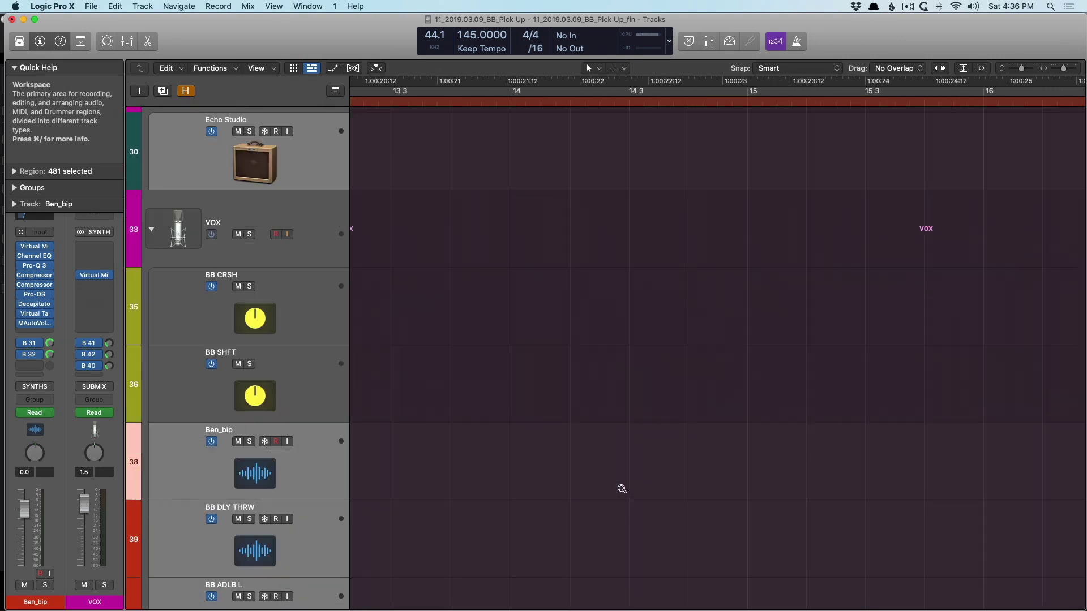
scroll(622, 488, up, 1)
ctrl+alt+click(622, 489)
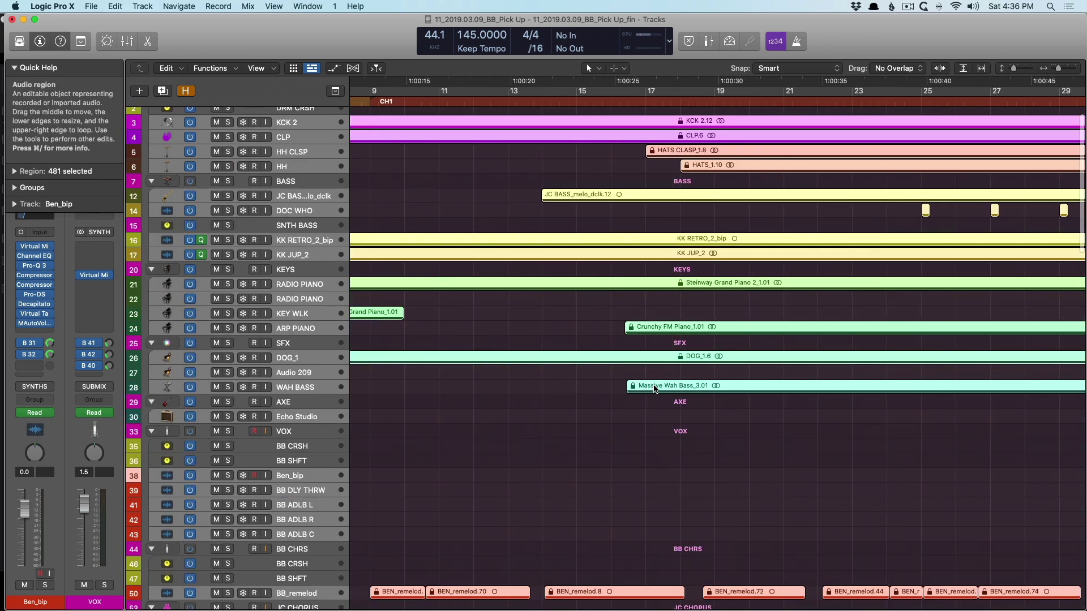
Step: Zoom deep into the KK RETRO_2_bip waveform, then back out to the intro-through-FIN overview
drag(655, 389, 699, 405)
drag(530, 207, 659, 284)
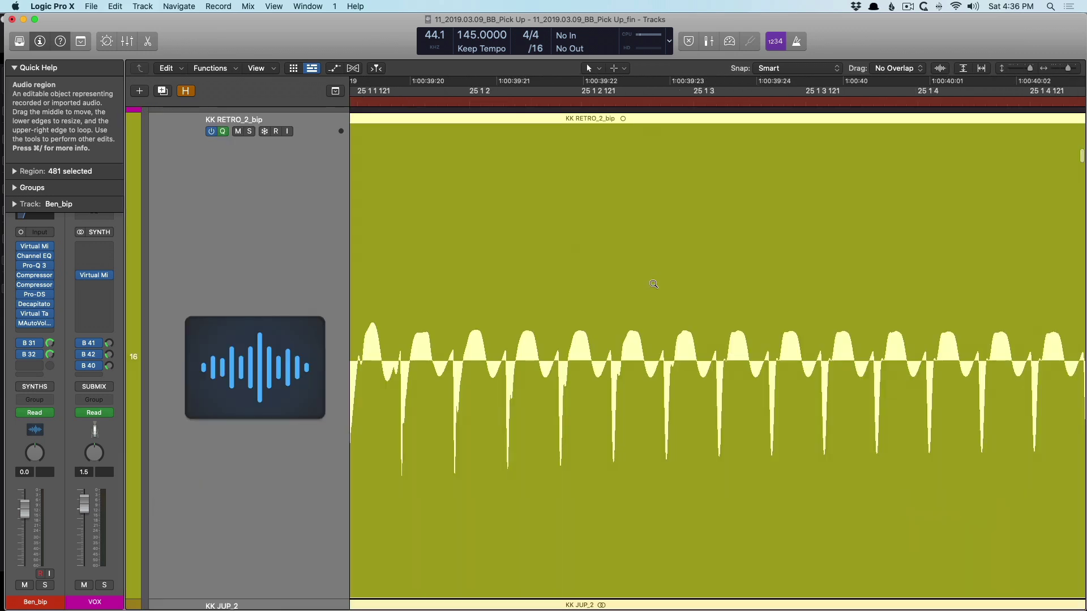
click(654, 284)
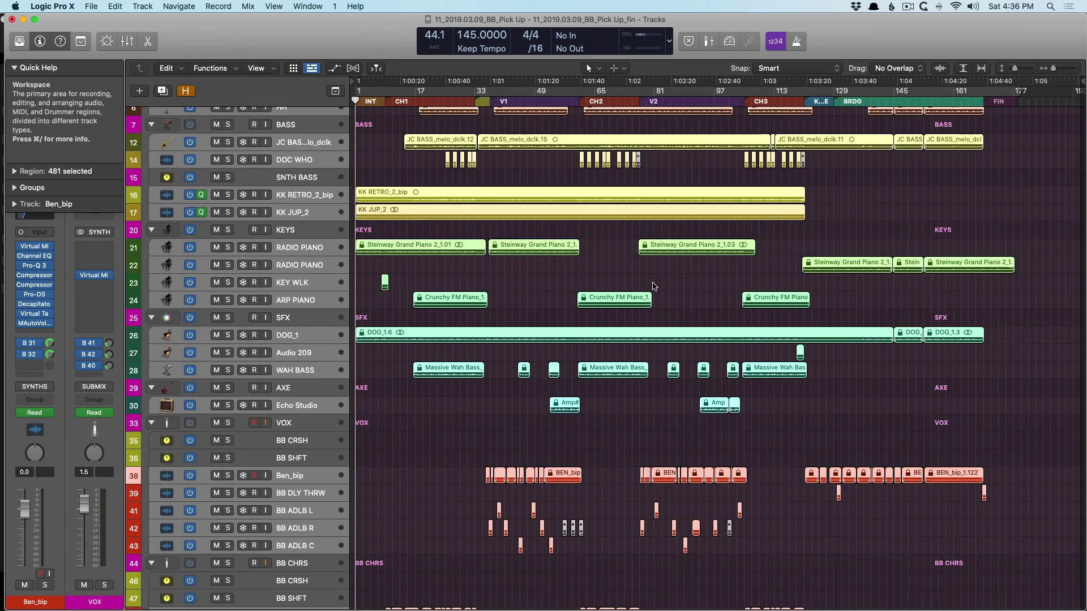